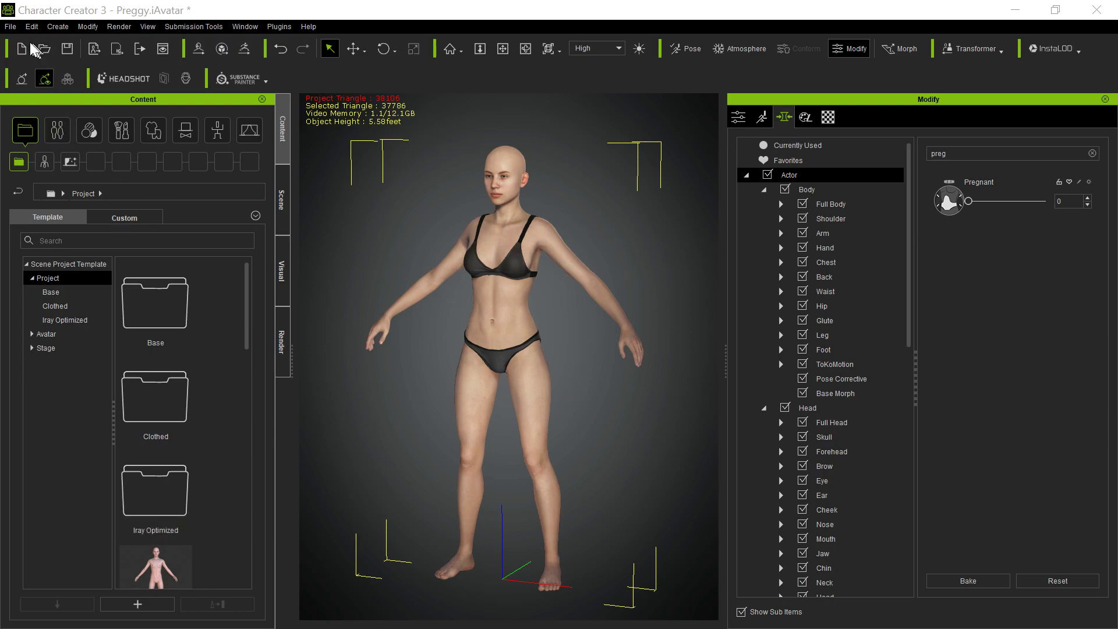
- Send the Character Creator 3 character to iClone 7 from the File export menu
click(13, 28)
mouse_move(68, 146)
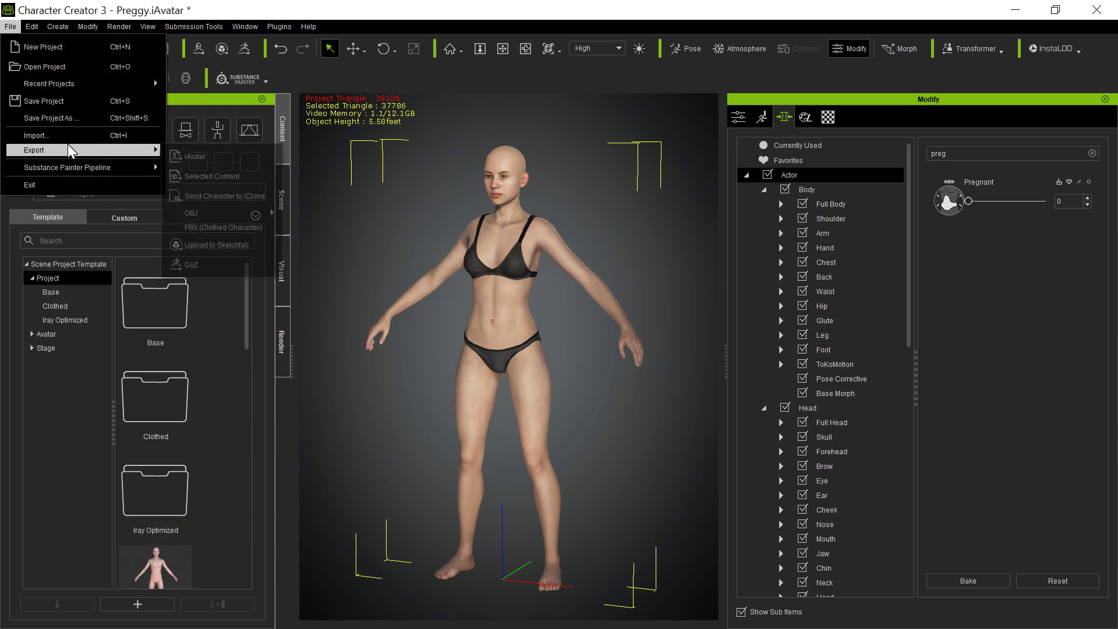
click(249, 196)
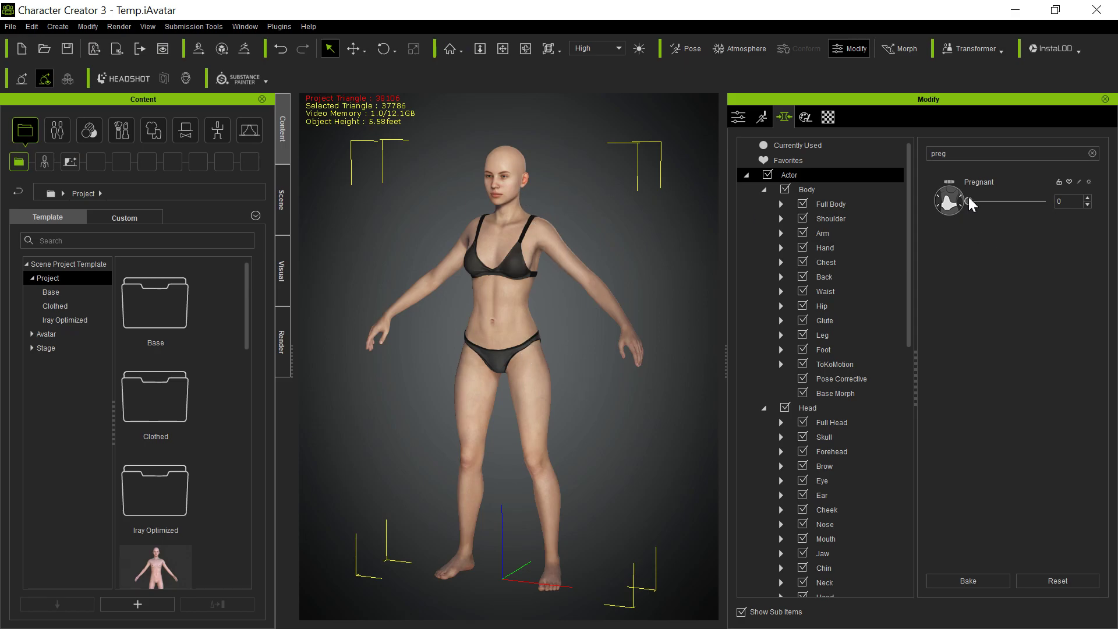
- Drag the Pregnant morph slider to 100 to round the character's belly
drag(969, 201, 1058, 205)
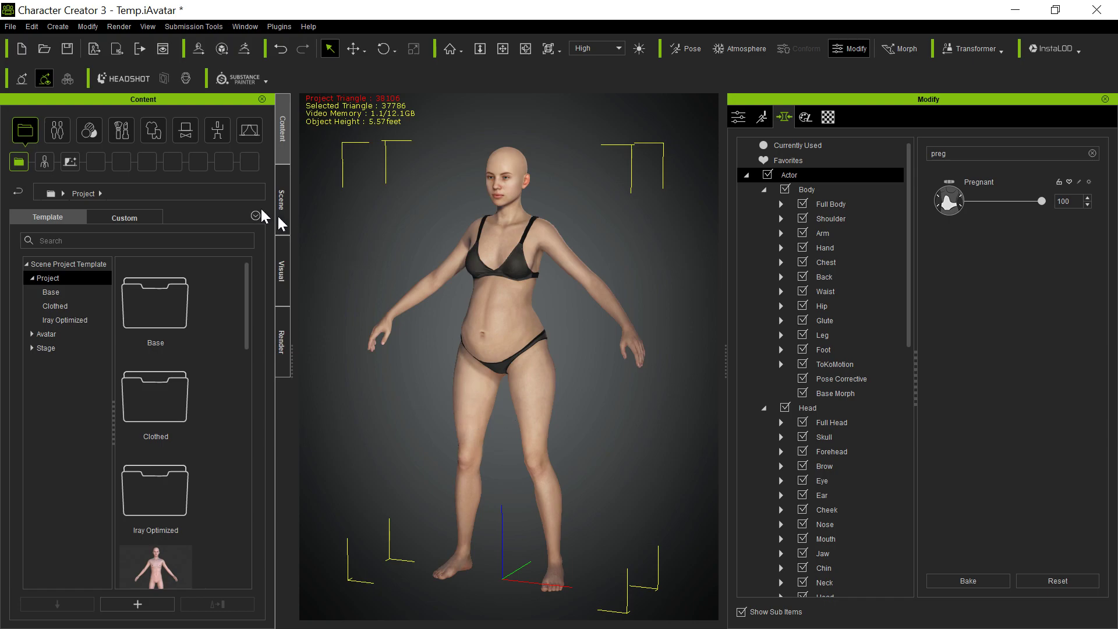
- Export the pregnant character as an iAvatar, overwriting Preggy.iAvatar in Documents
click(9, 27)
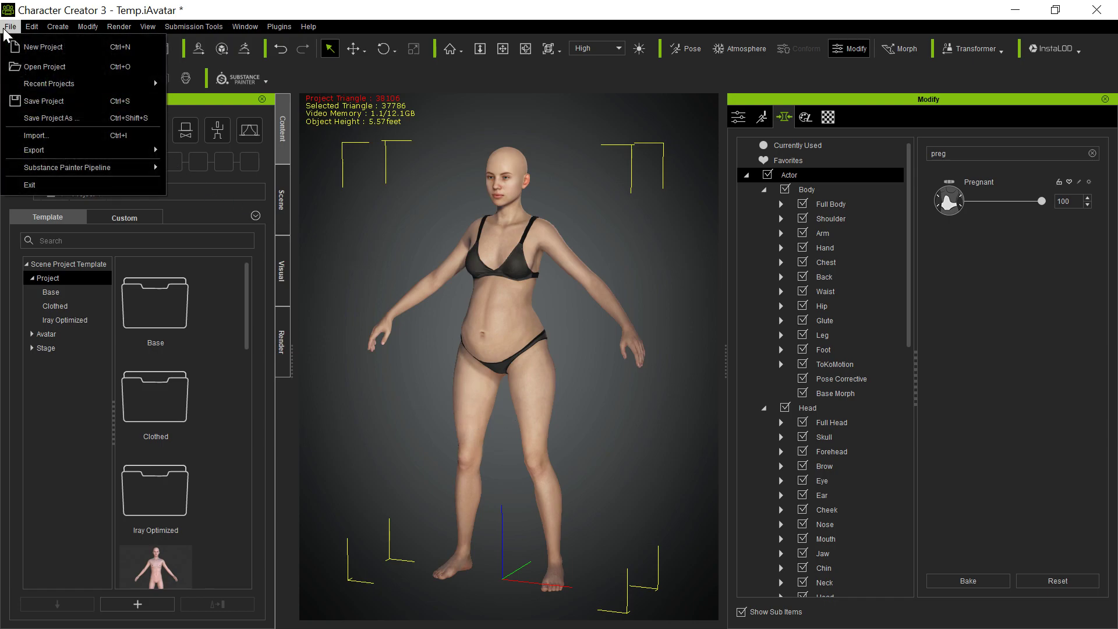
mouse_move(44, 149)
click(217, 155)
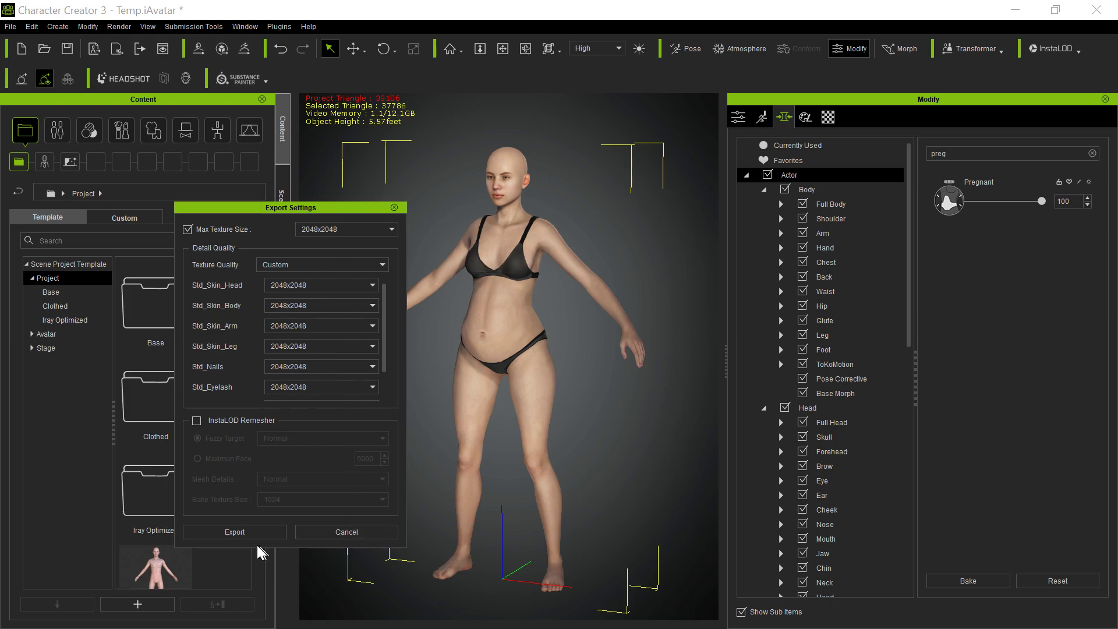
click(246, 531)
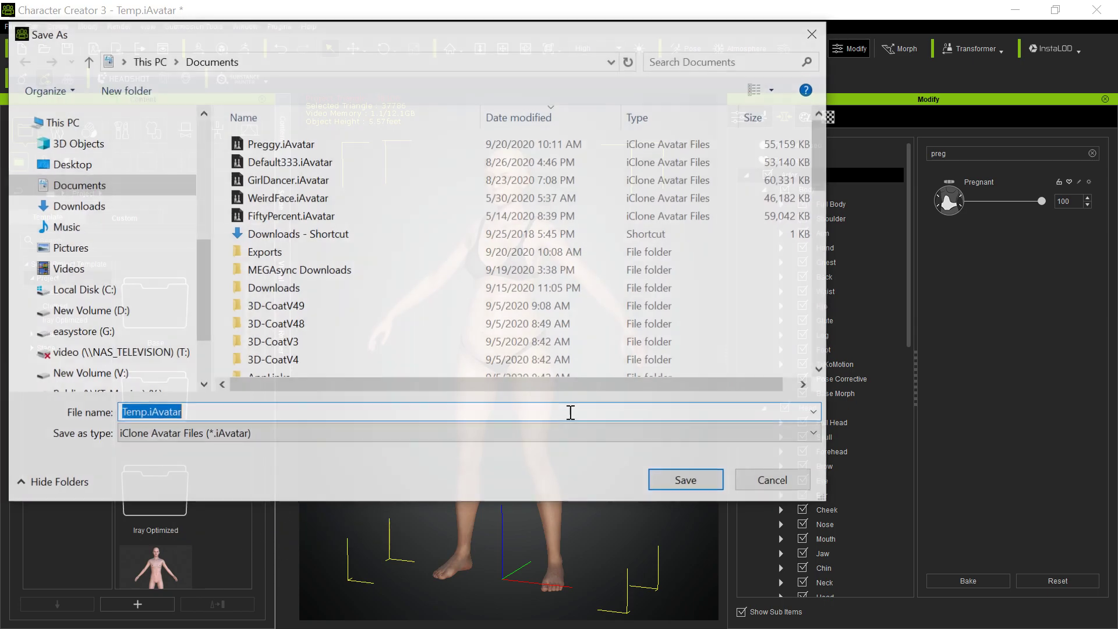
click(307, 145)
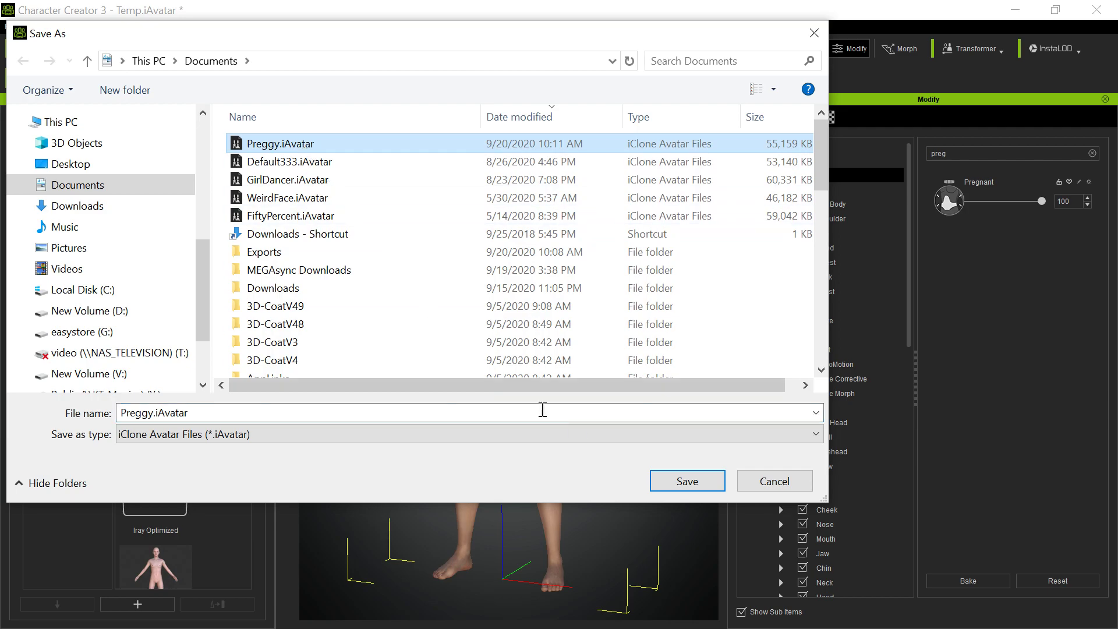
click(661, 483)
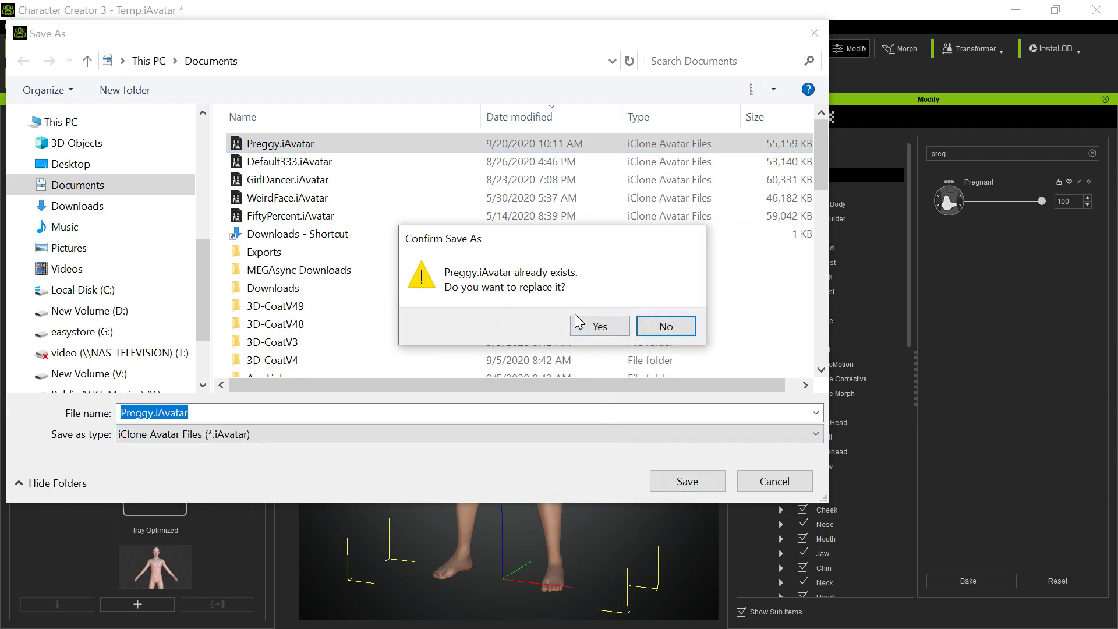
click(591, 323)
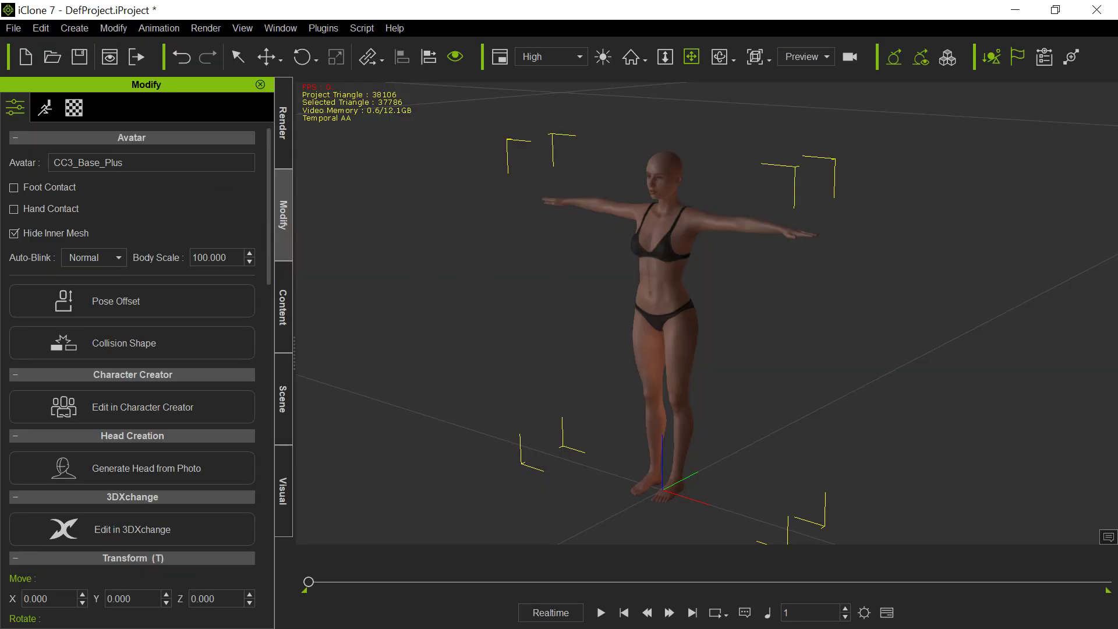
- Launch Morph Creator for CC3_Base_Plus from the Modify panel's Animation tab
click(47, 113)
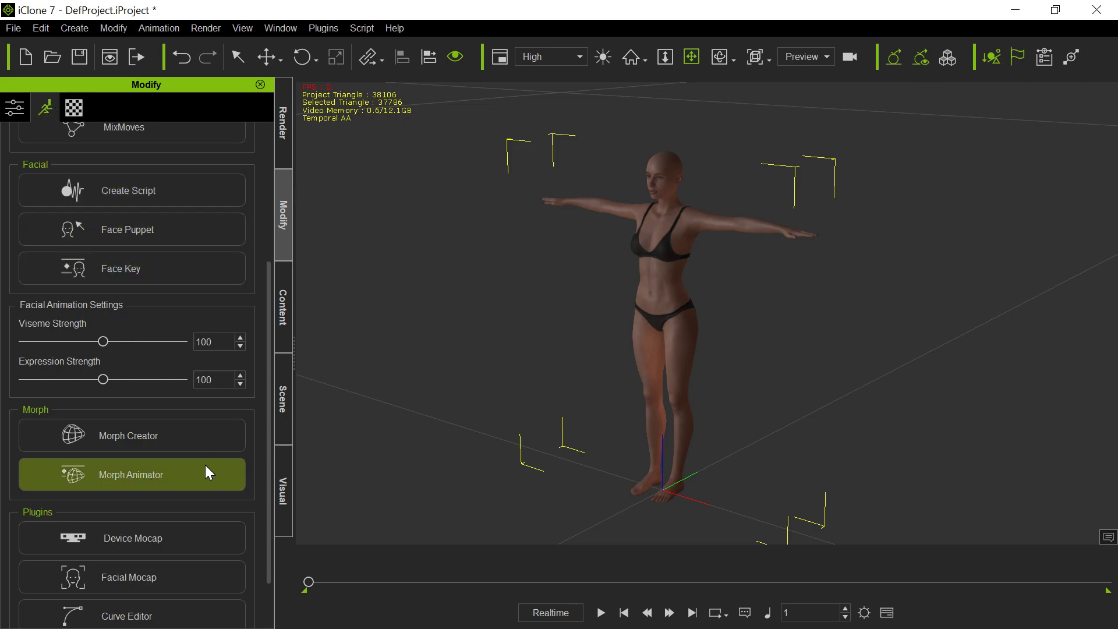
click(166, 434)
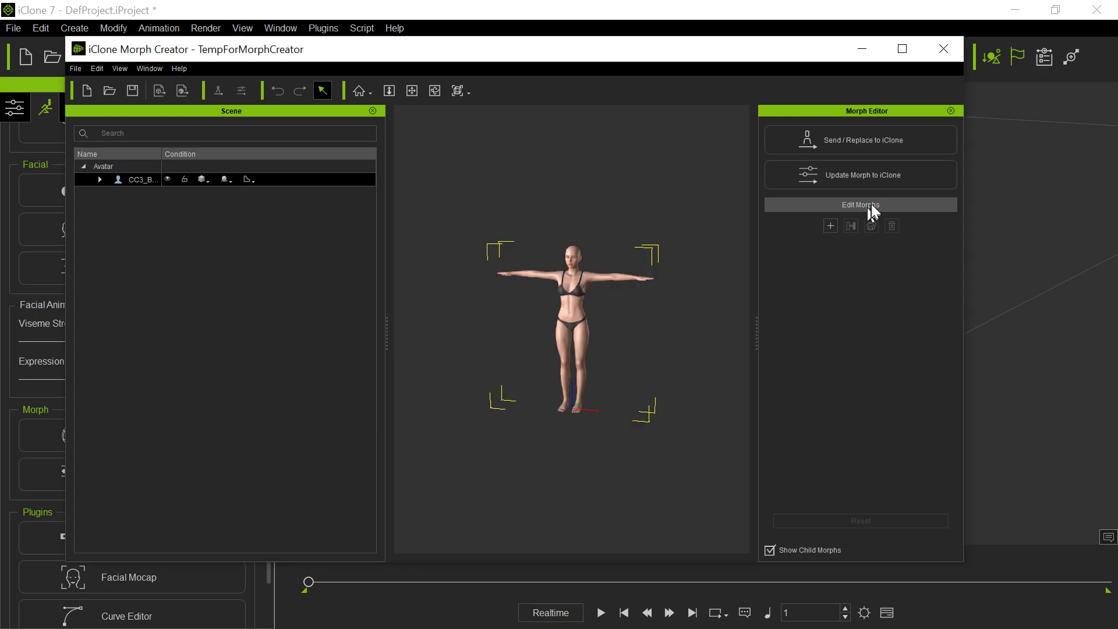
- Add Preggy.iAvatar as a morph source and dismiss the bone-scale mismatch warning
click(829, 226)
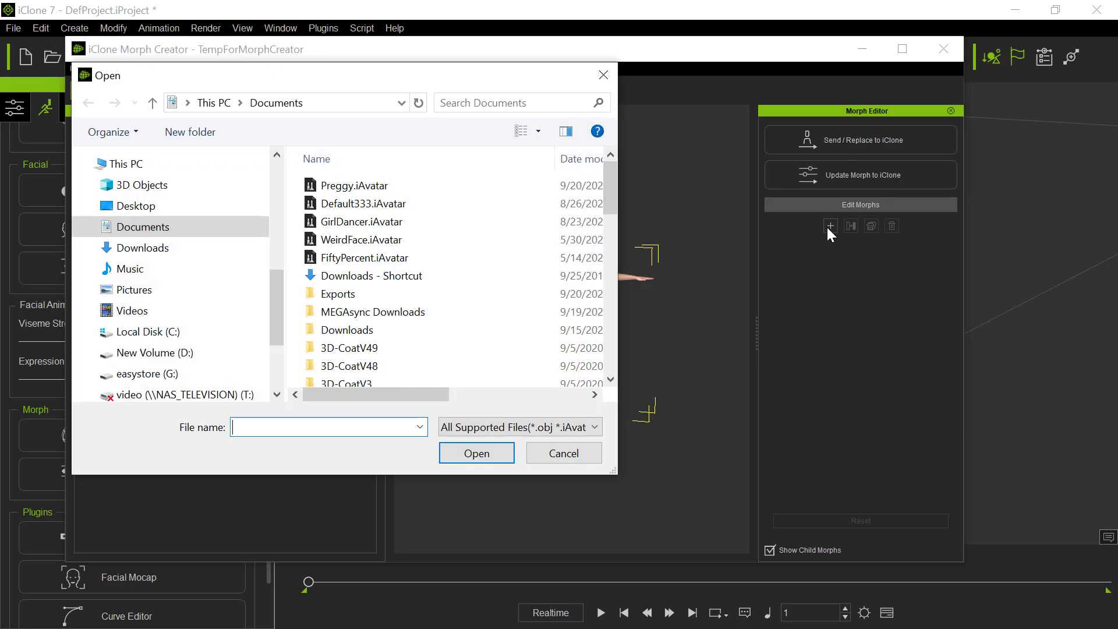
double_click(354, 185)
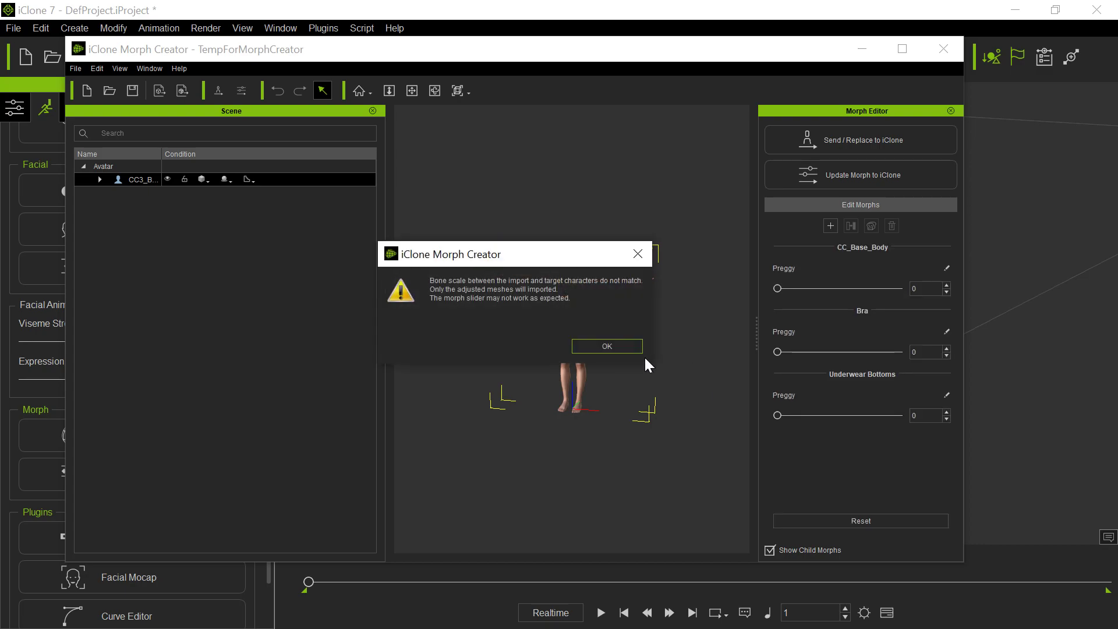
click(610, 347)
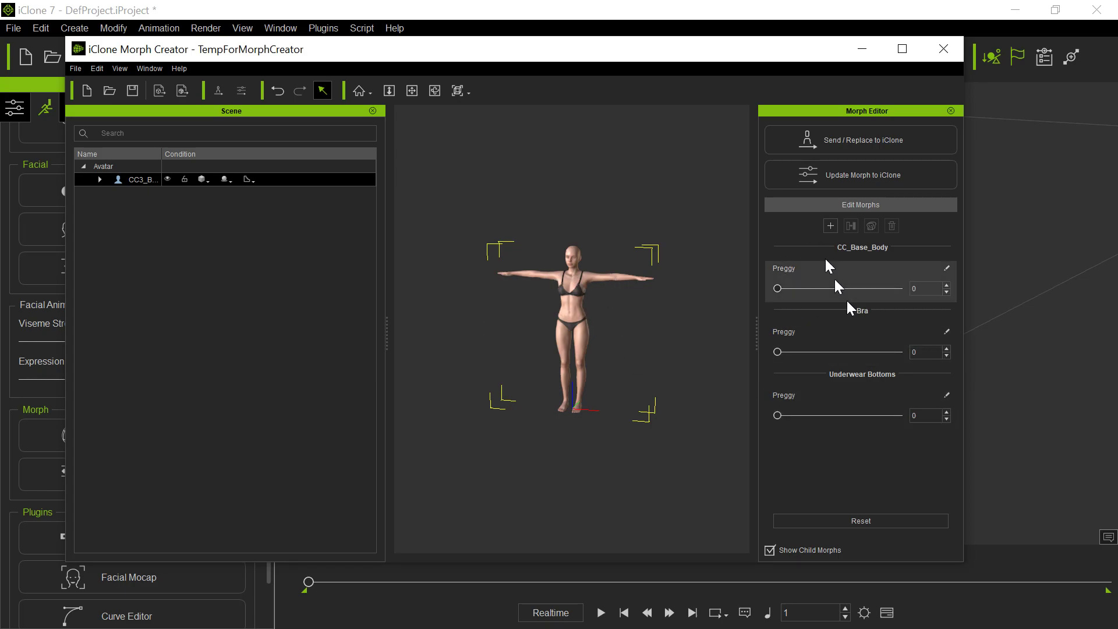
drag(777, 288, 703, 275)
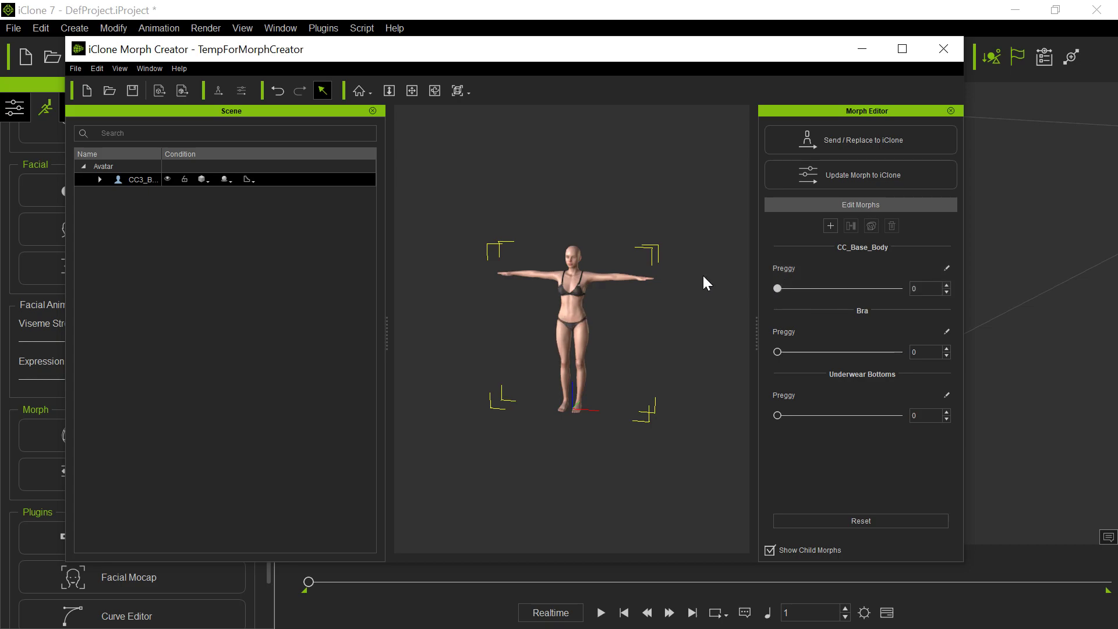
click(702, 274)
click(588, 320)
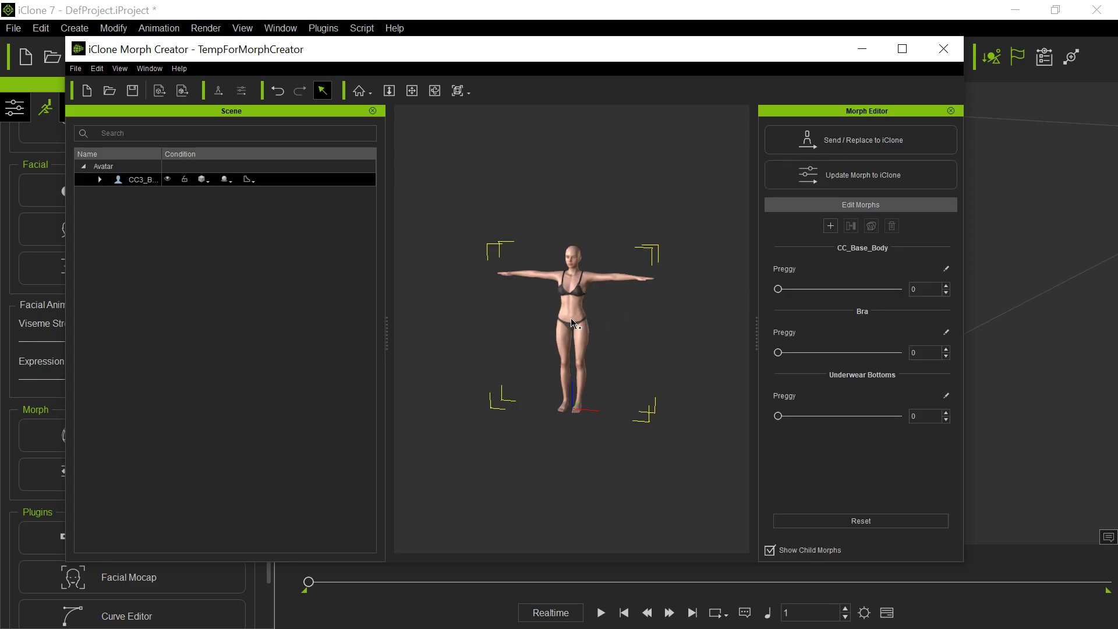
drag(777, 287, 957, 289)
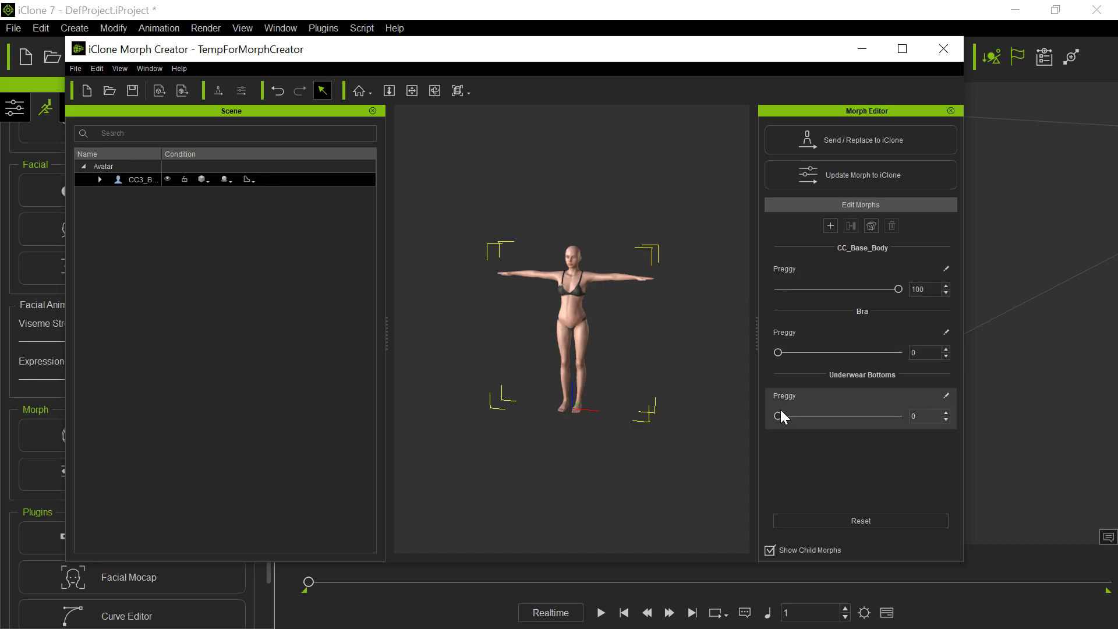
drag(778, 415, 963, 416)
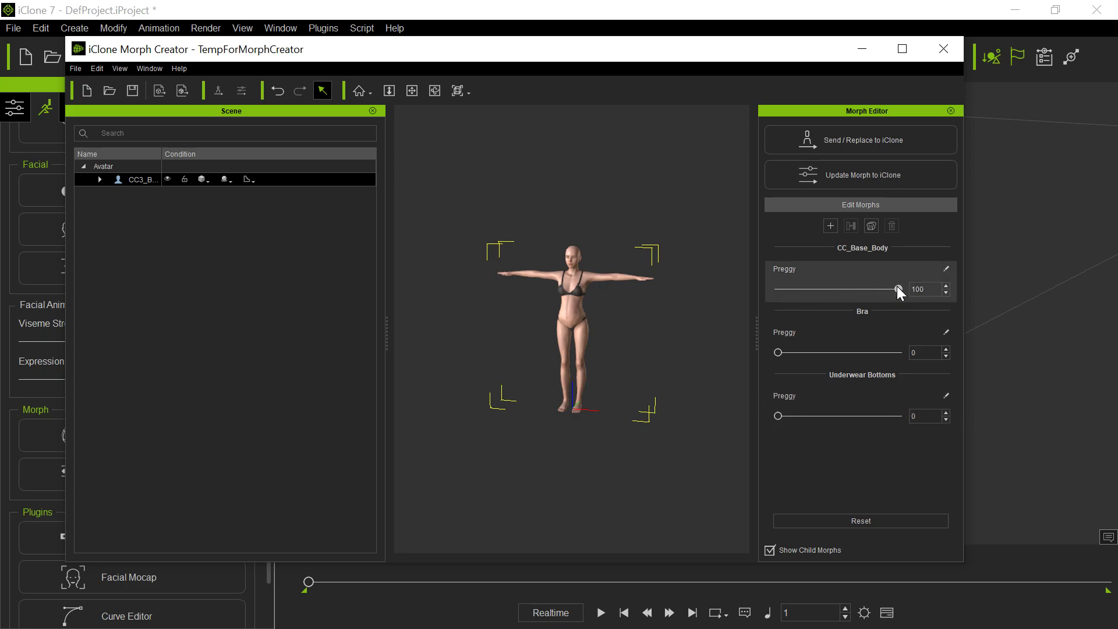
drag(896, 287, 750, 297)
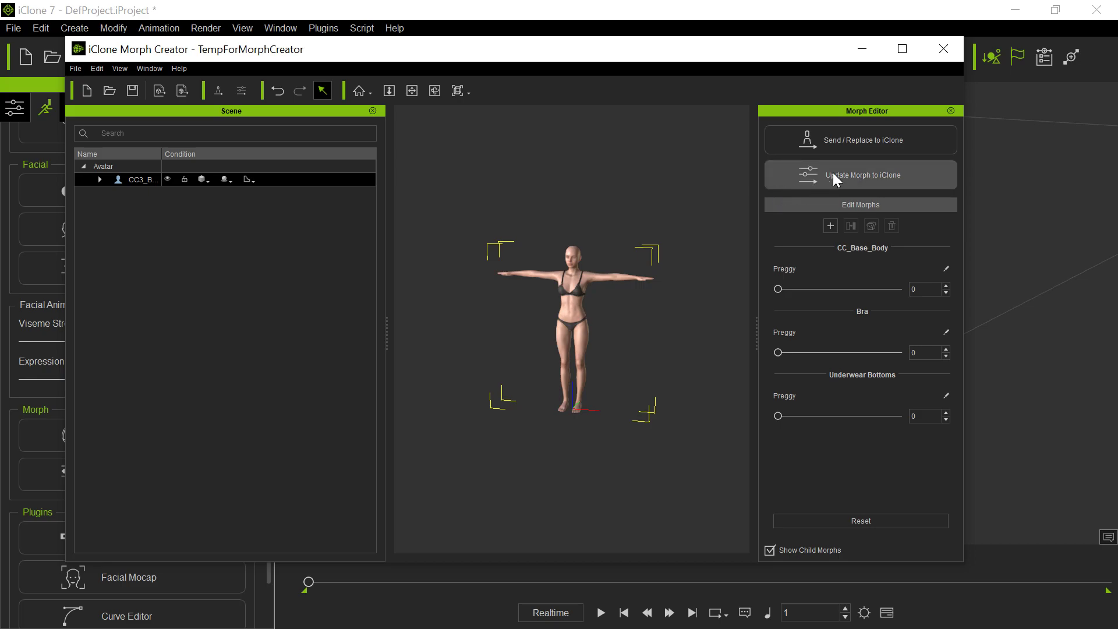
- Send the Preggy morphs to iClone, frame the torso, and move the playhead to frame 646
click(843, 151)
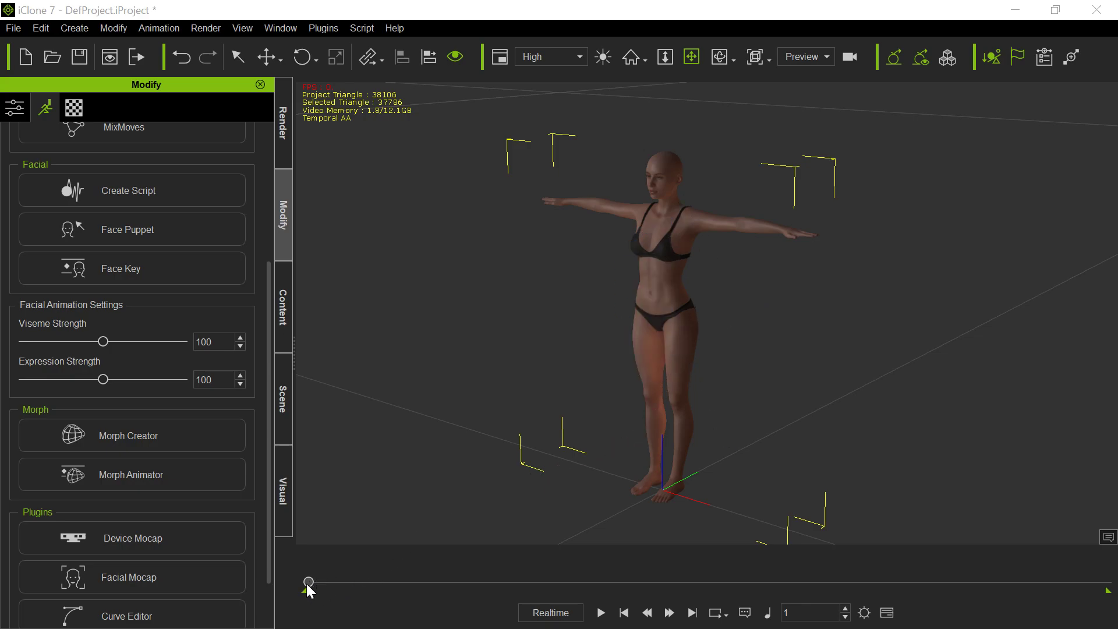
scroll(641, 355, up, 5)
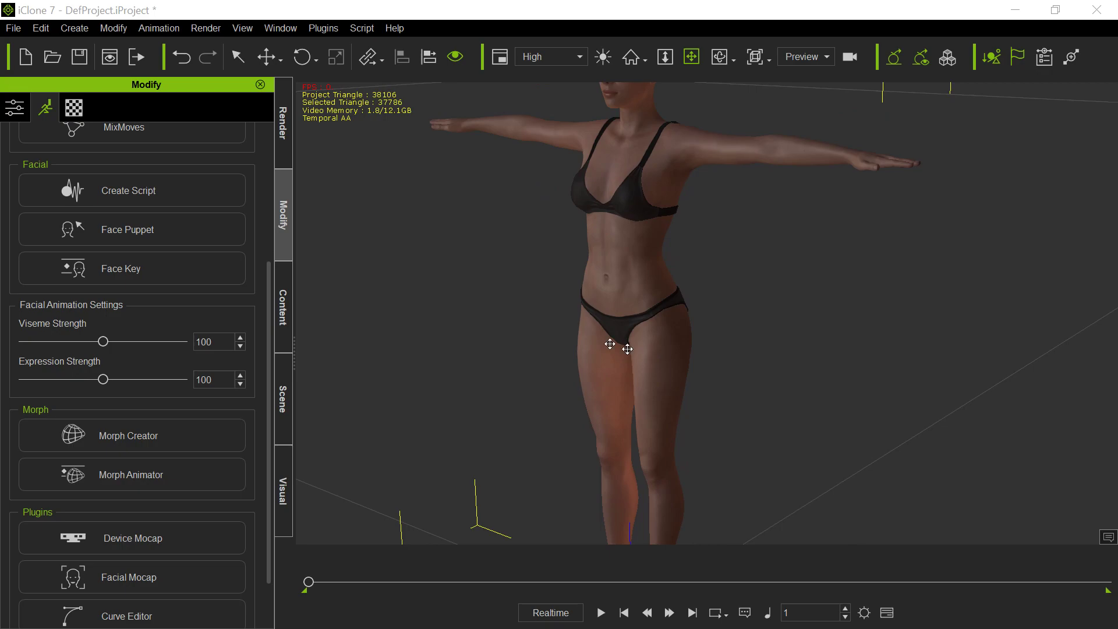
right_drag(528, 349, 553, 295)
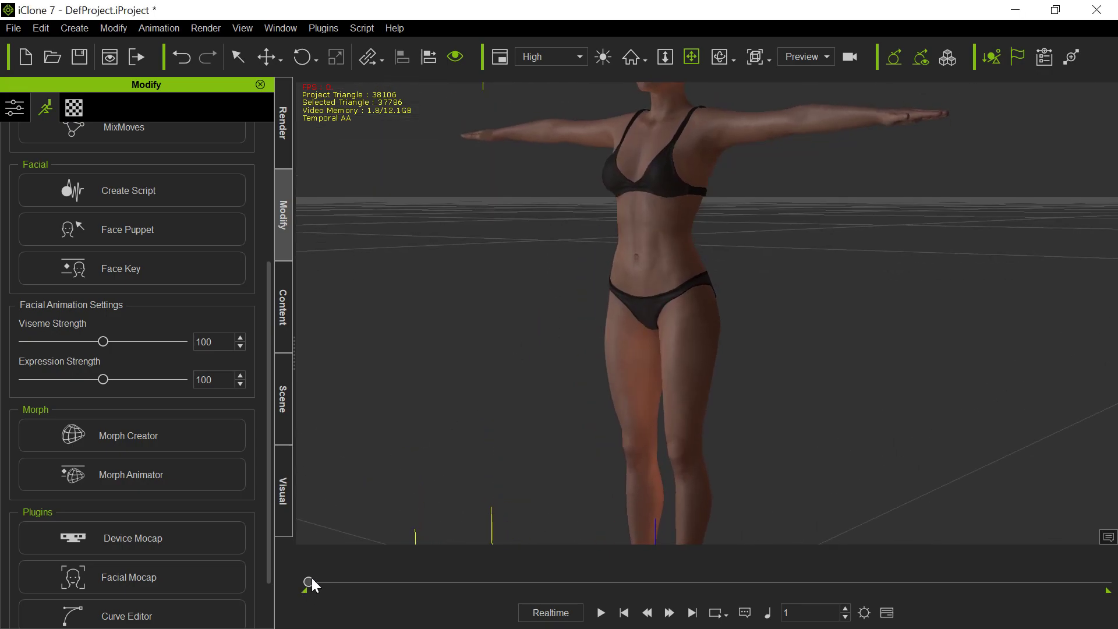
drag(312, 582, 596, 581)
- In Morph Animator, set the CC_Base_Body and Underwear Bottoms Preggy morphs to 100
click(148, 463)
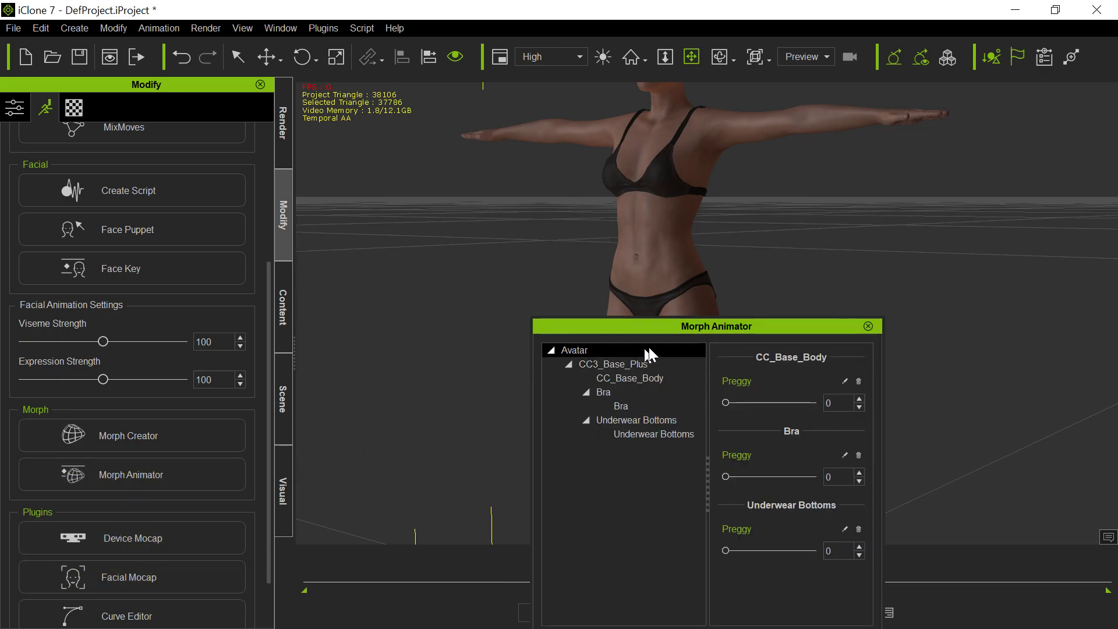
drag(666, 323, 277, 145)
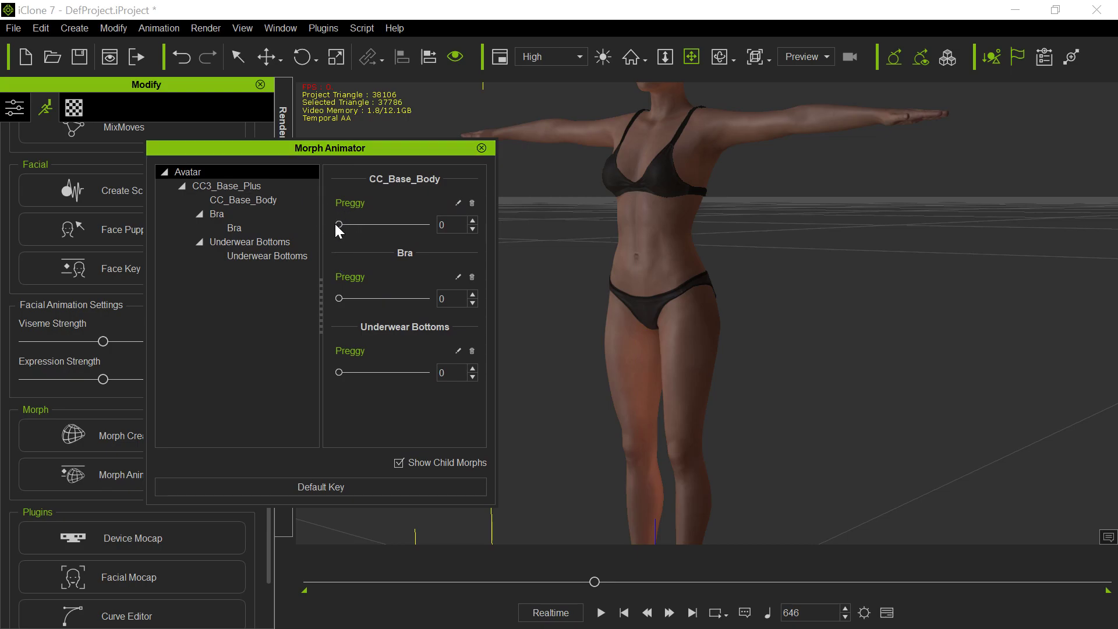
drag(340, 225, 434, 232)
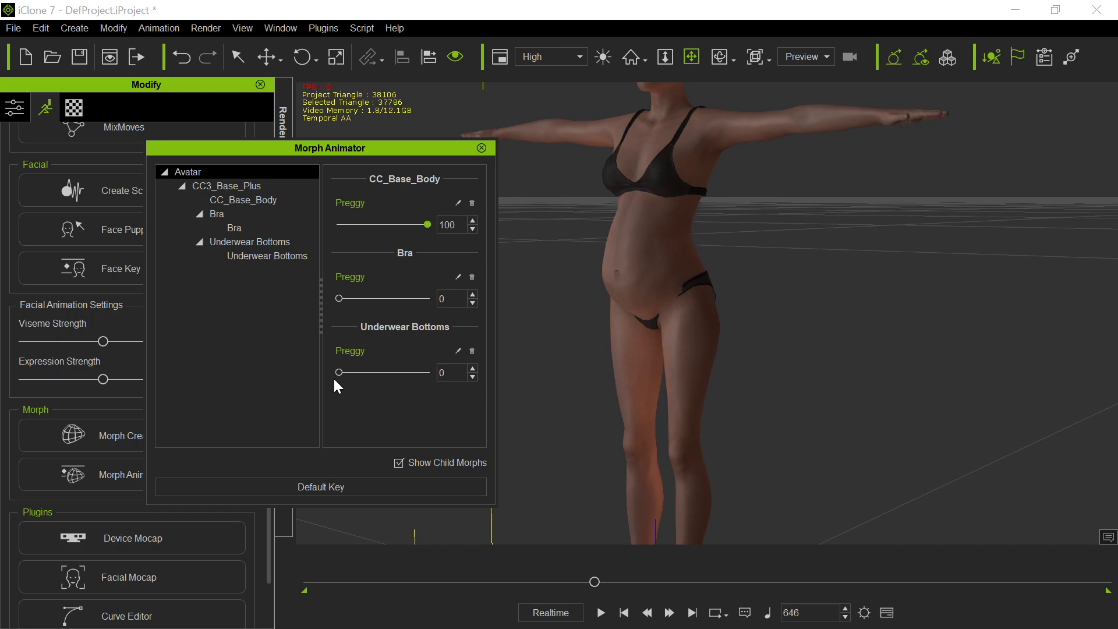
drag(340, 373, 450, 376)
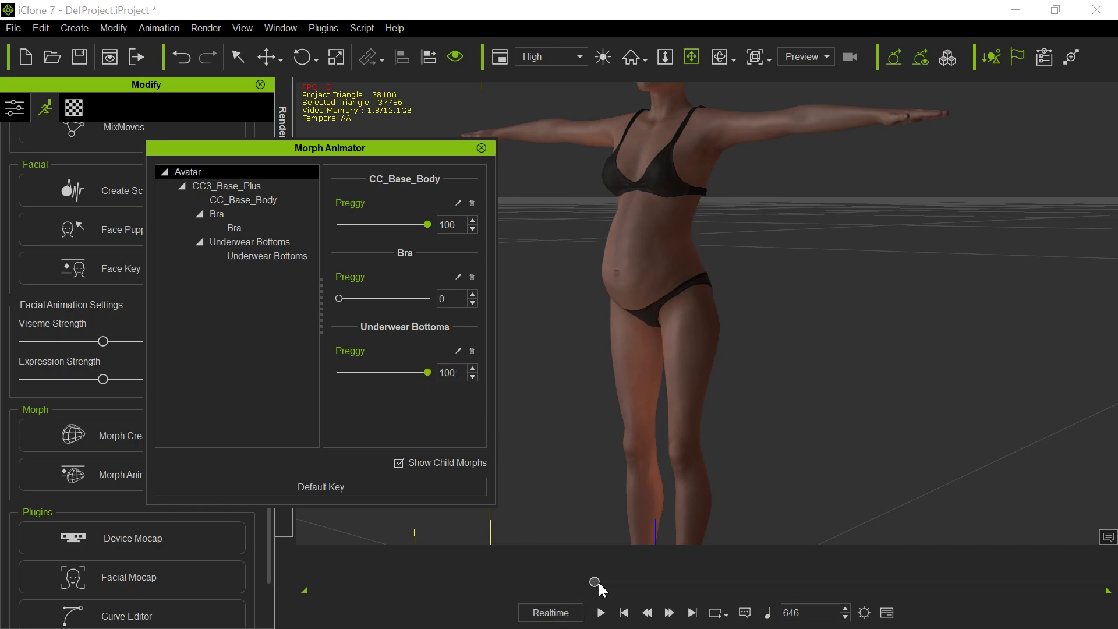
- Scrub the timeline to check the belly growing from frame 1 to 646
drag(594, 587, 780, 531)
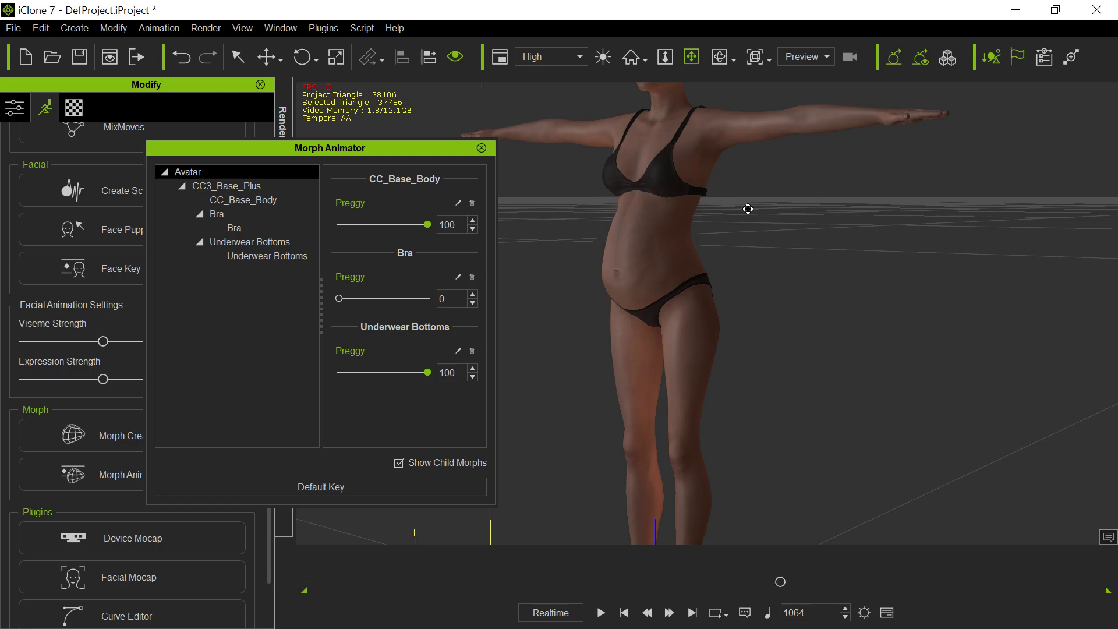
middle_drag(748, 208, 741, 275)
middle_drag(749, 387, 735, 261)
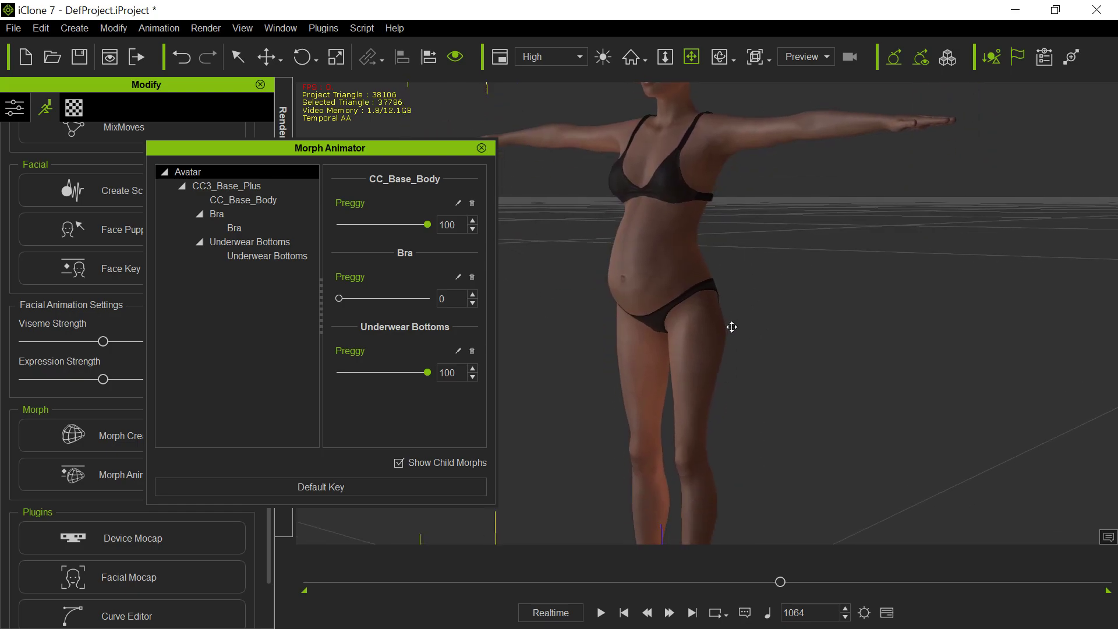